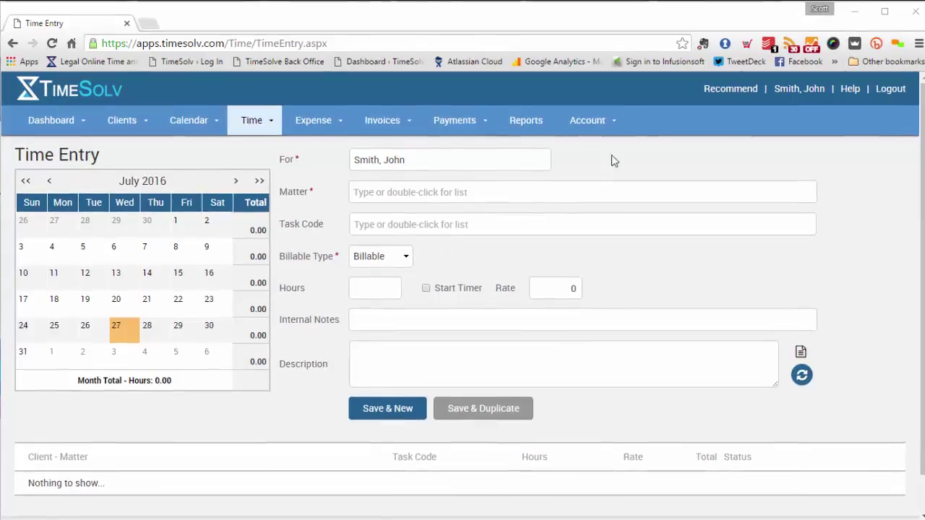
# Open the Professionals list and review the fields of a blank New Professional form, closing it without saving.
pyautogui.moveTo(584, 124)
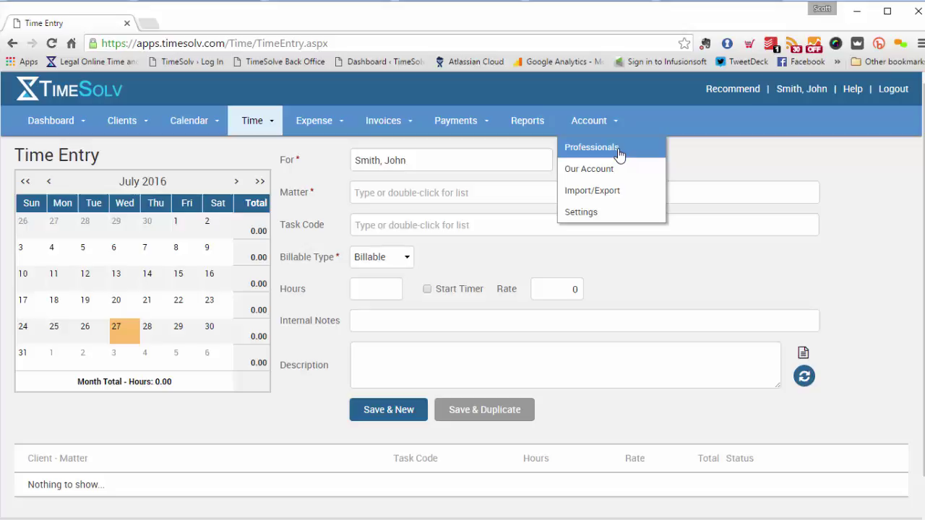
pyautogui.click(592, 155)
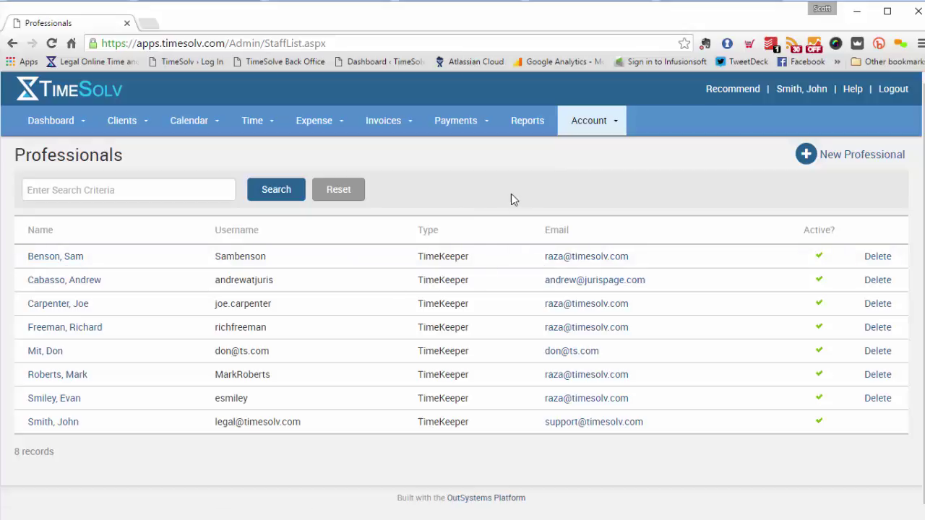
pyautogui.click(837, 159)
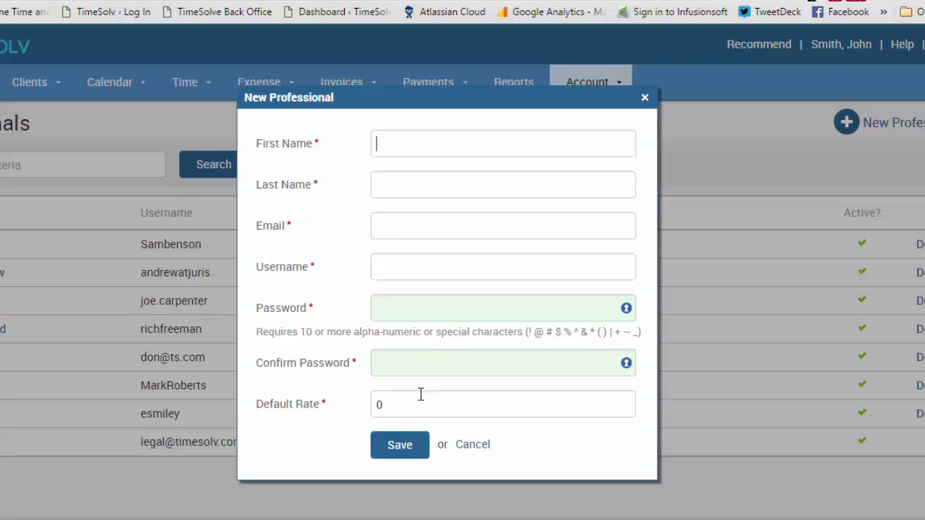
pyautogui.click(409, 225)
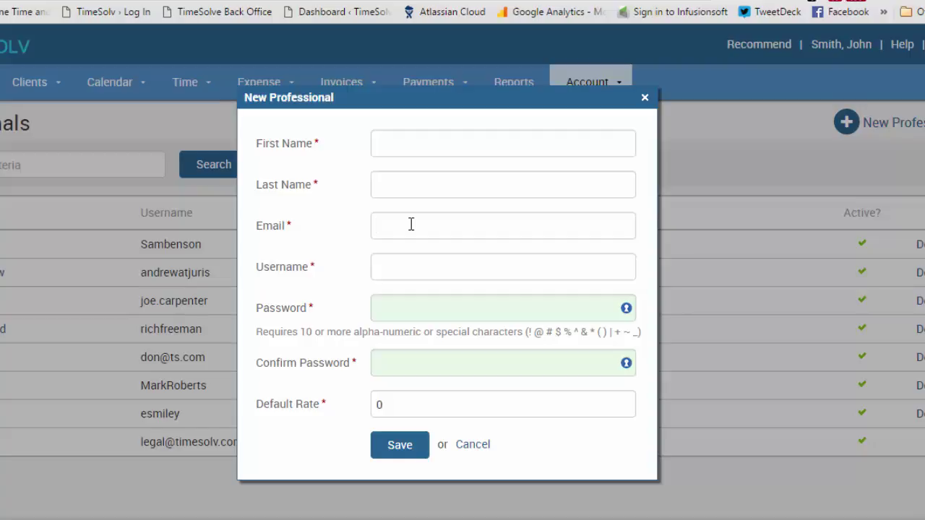
pyautogui.click(478, 450)
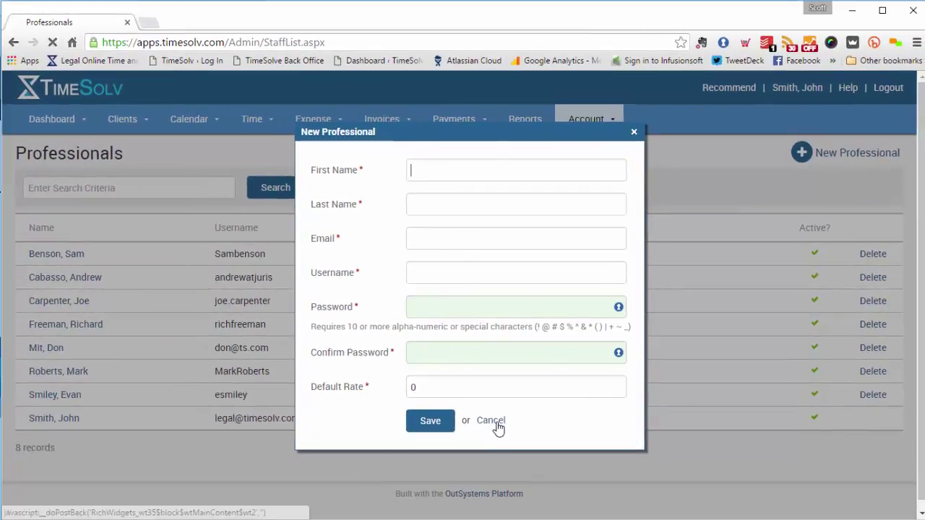
pyautogui.click(496, 423)
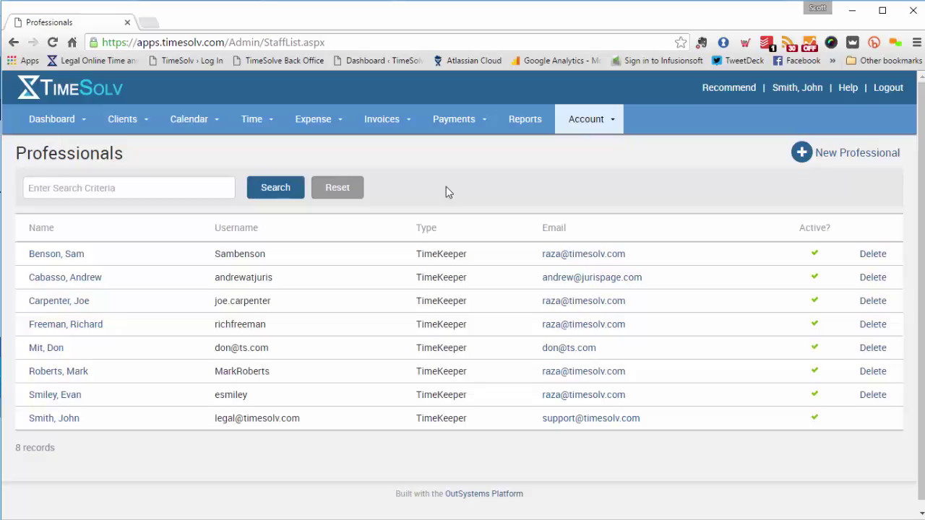
# Open the first listed professional's profile and review its fields, including the choices offered for Status and Type.
pyautogui.click(43, 254)
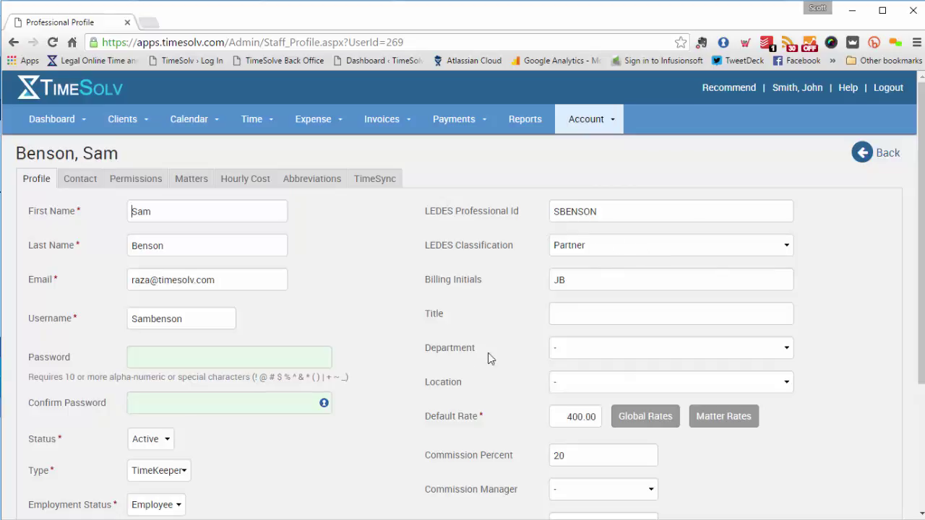
pyautogui.scroll(-1, 412, 360)
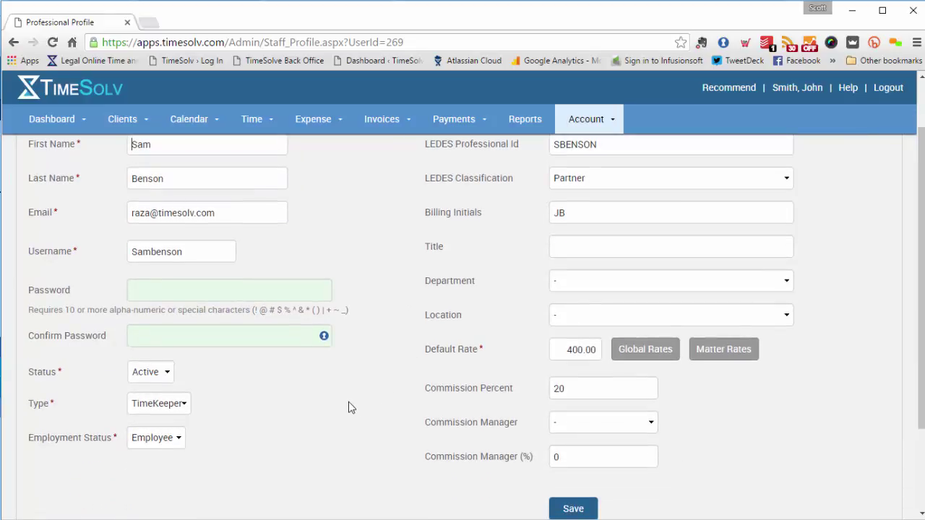
pyautogui.click(161, 373)
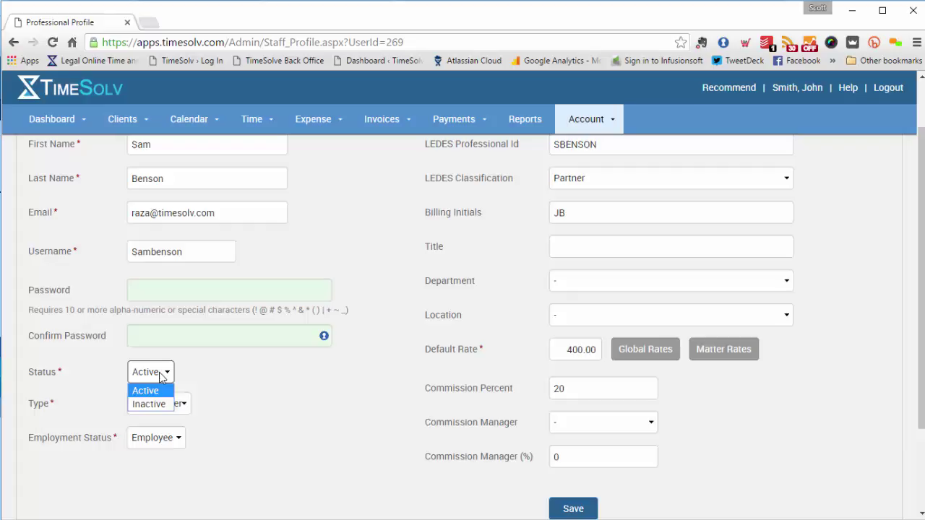
pyautogui.click(220, 376)
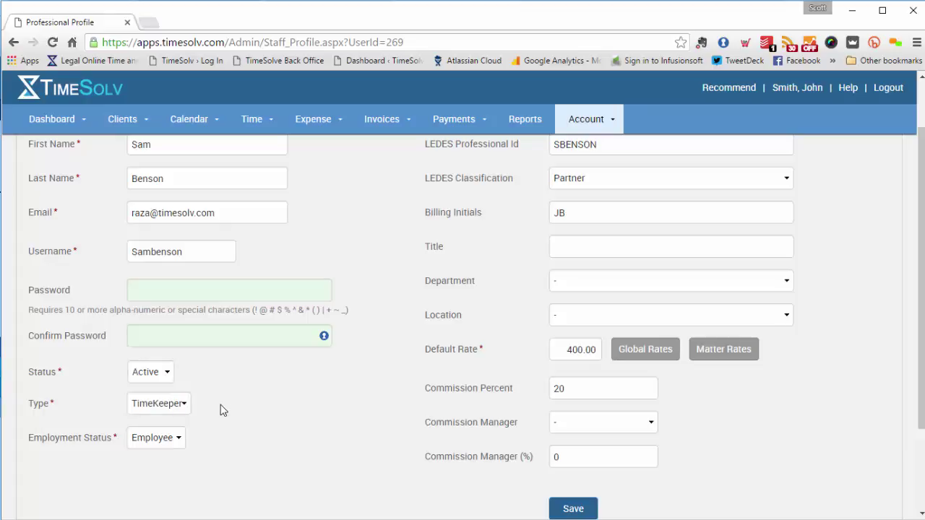
pyautogui.click(175, 408)
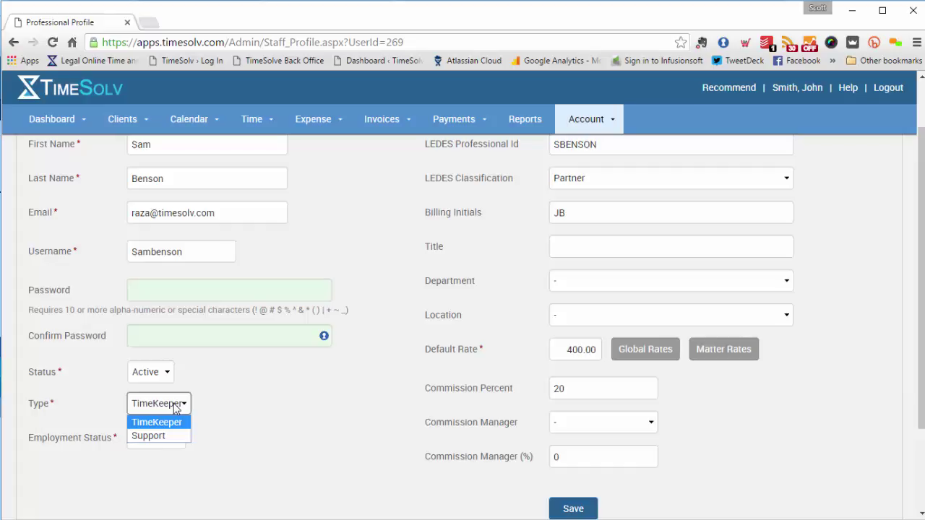
pyautogui.click(334, 450)
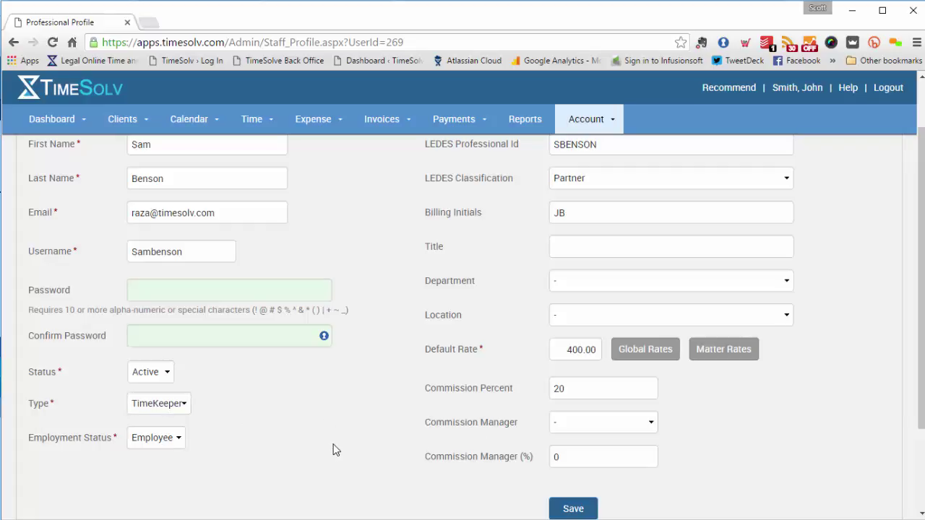
pyautogui.scroll(1, 309, 448)
pyautogui.scroll(2, 310, 449)
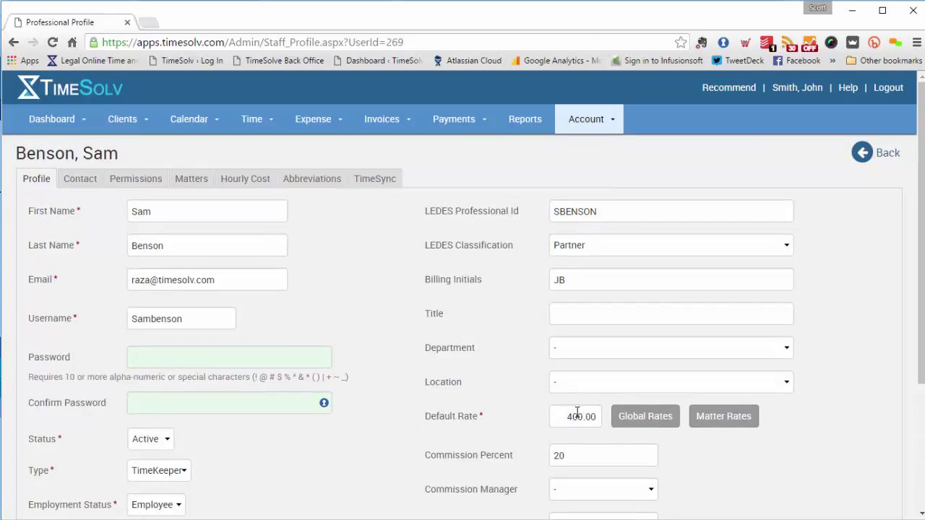
# Review the professional's contact fields and the rest of the profile form, ending on the contact details.
pyautogui.click(81, 181)
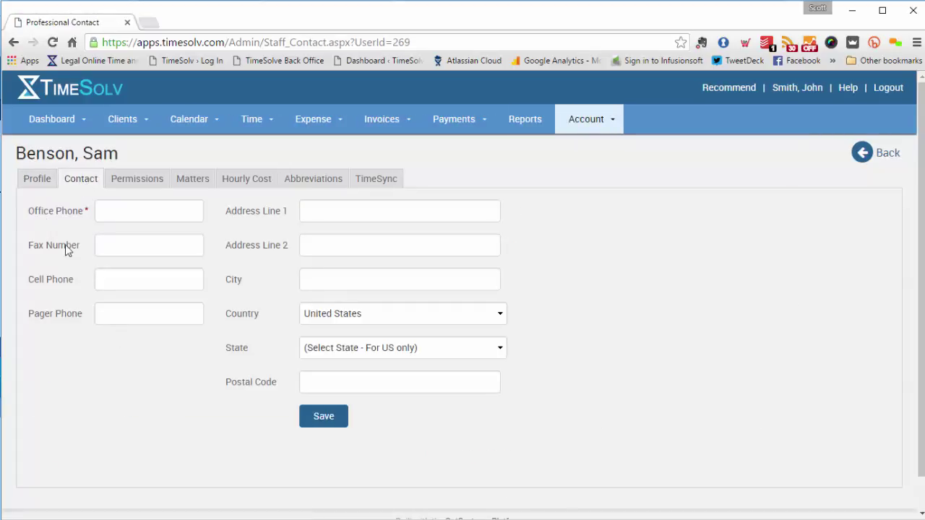
pyautogui.click(29, 181)
pyautogui.scroll(-1, 333, 316)
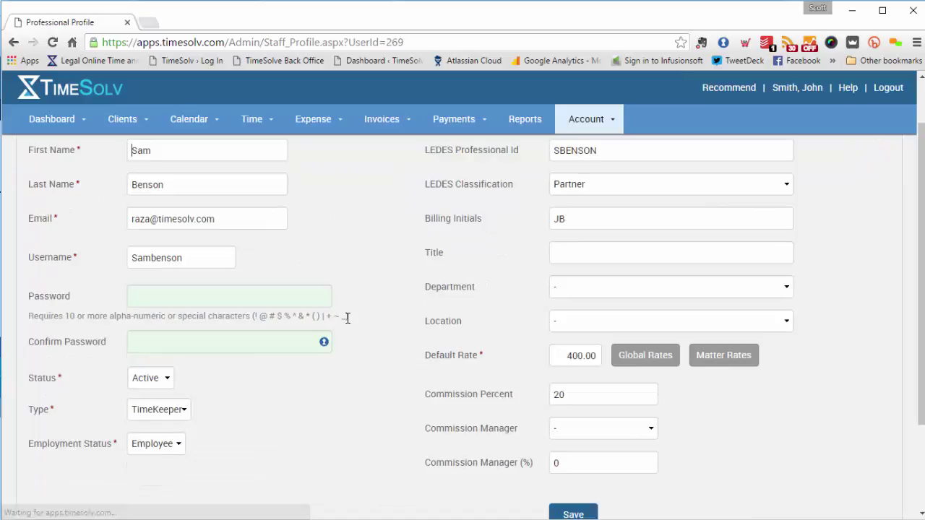
pyautogui.scroll(-1, 542, 410)
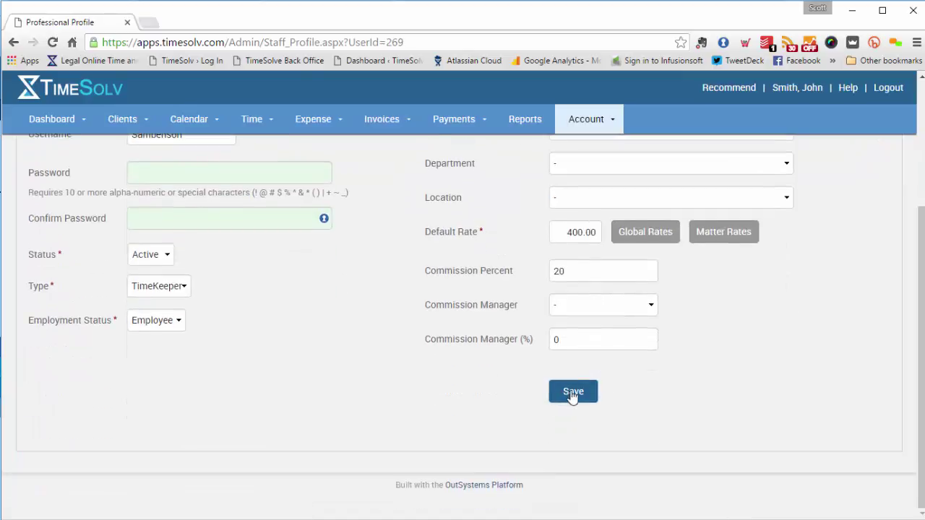
pyautogui.scroll(3, 358, 375)
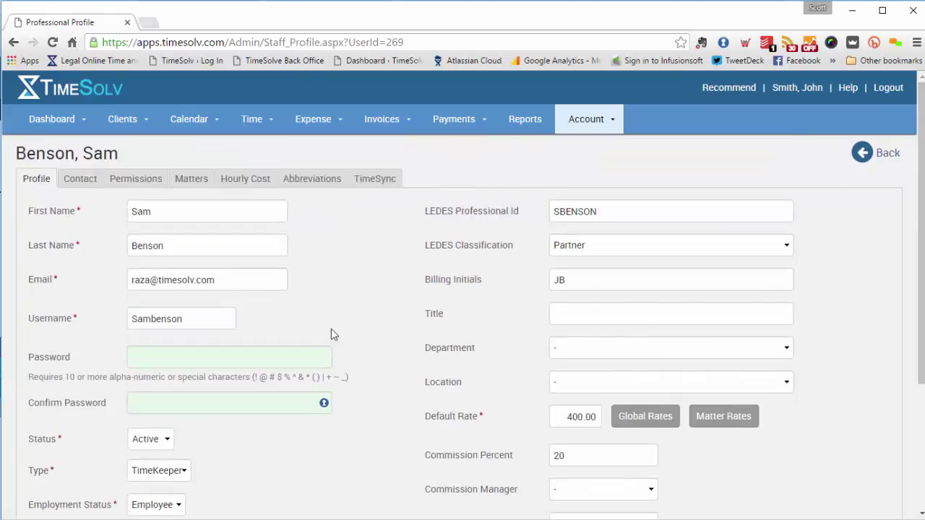
pyautogui.click(80, 180)
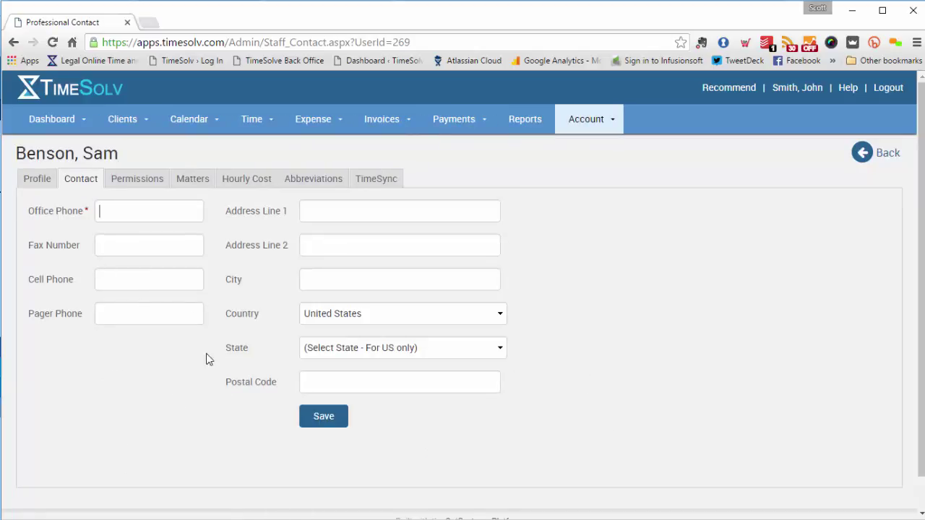
# Review the professional's permissions, including the access levels offered for Clients and Time and the settings down to Account.
pyautogui.click(140, 180)
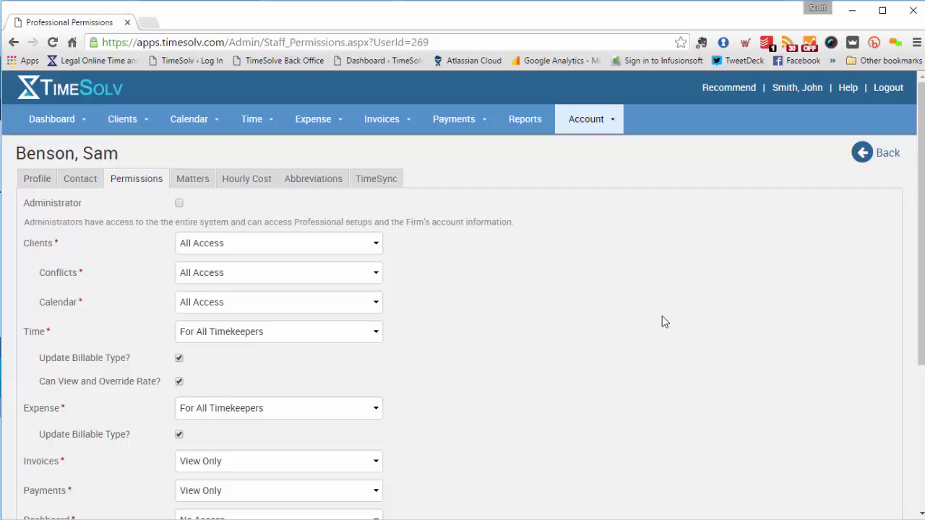
pyautogui.click(301, 249)
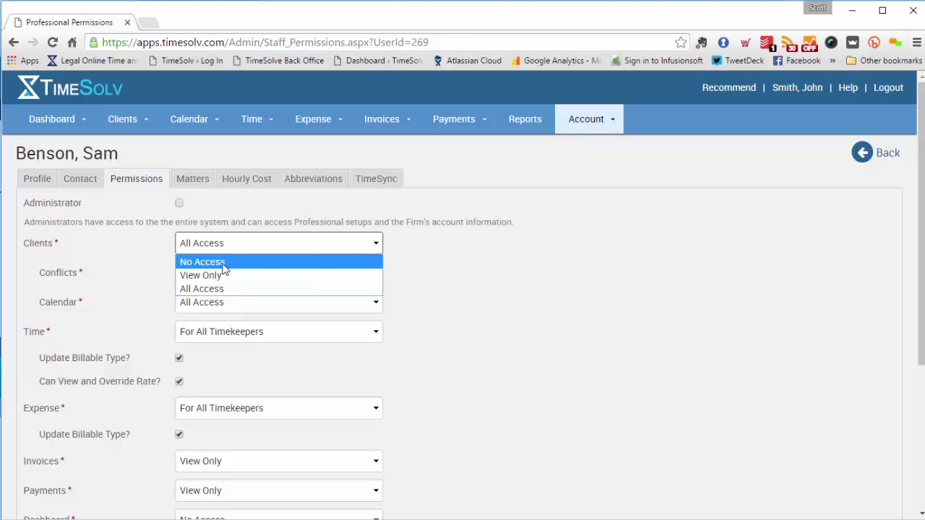
pyautogui.click(458, 282)
pyautogui.scroll(-1, 534, 360)
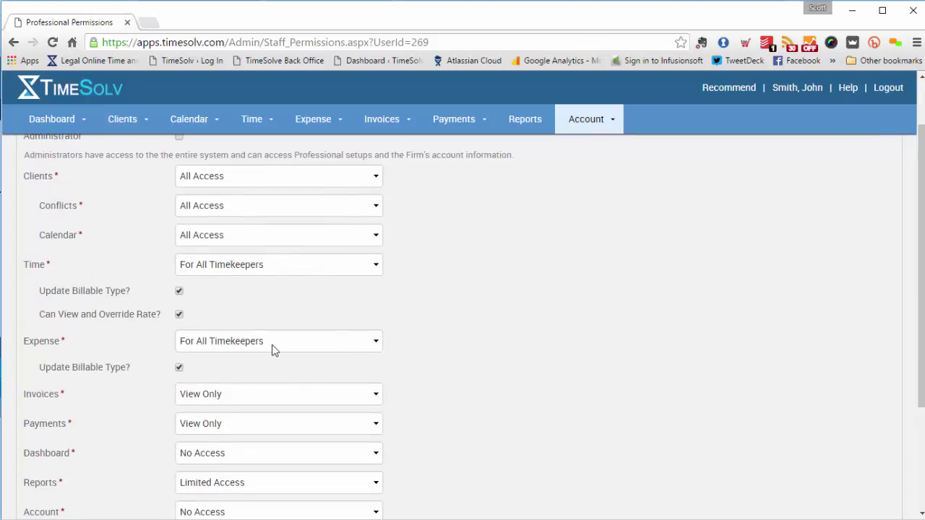
pyautogui.click(294, 266)
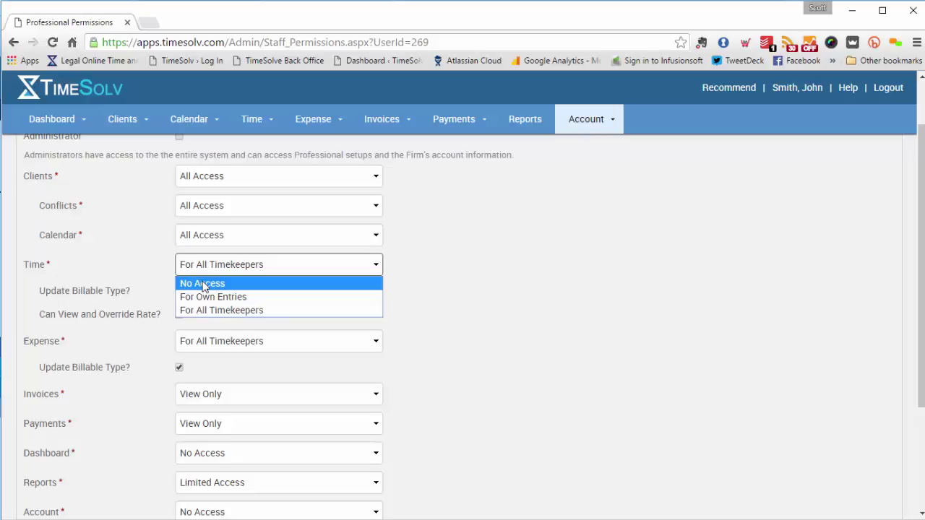
pyautogui.click(466, 281)
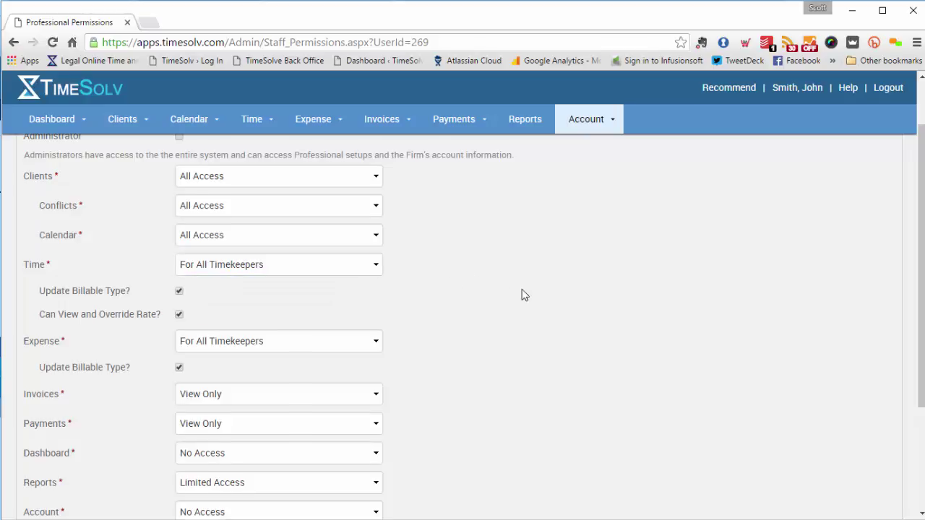
pyautogui.scroll(-2, 524, 295)
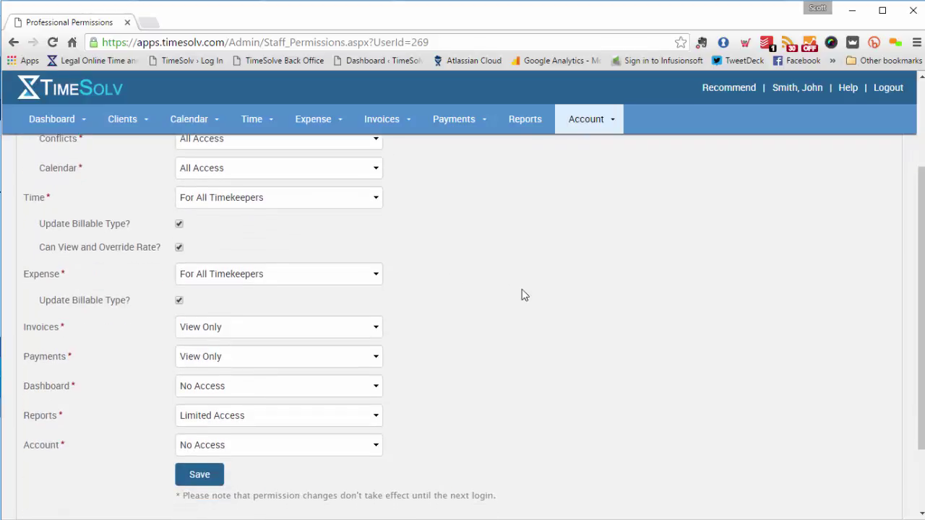
pyautogui.scroll(4, 525, 295)
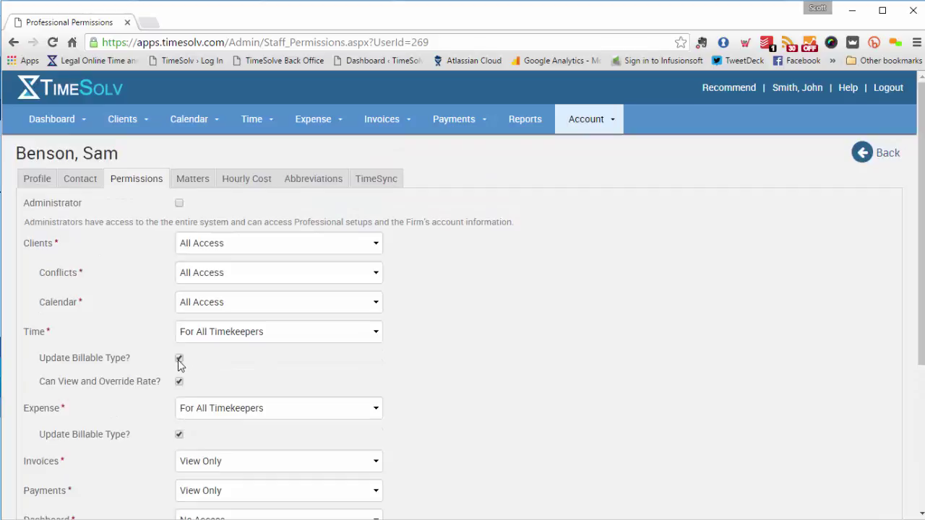
pyautogui.moveTo(179, 365)
# Review the professional's personal and firm abbreviations and check where the account-wide Settings are reached.
pyautogui.click(305, 185)
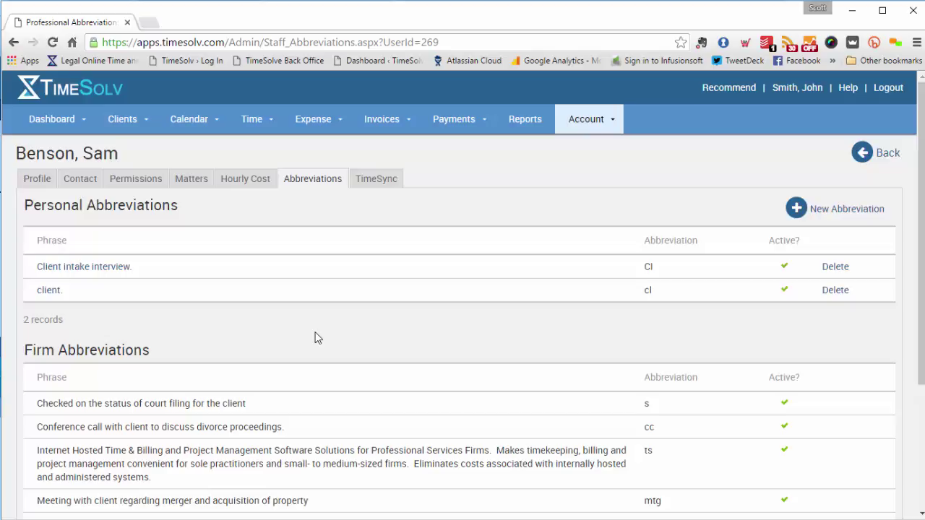
pyautogui.scroll(-1, 315, 337)
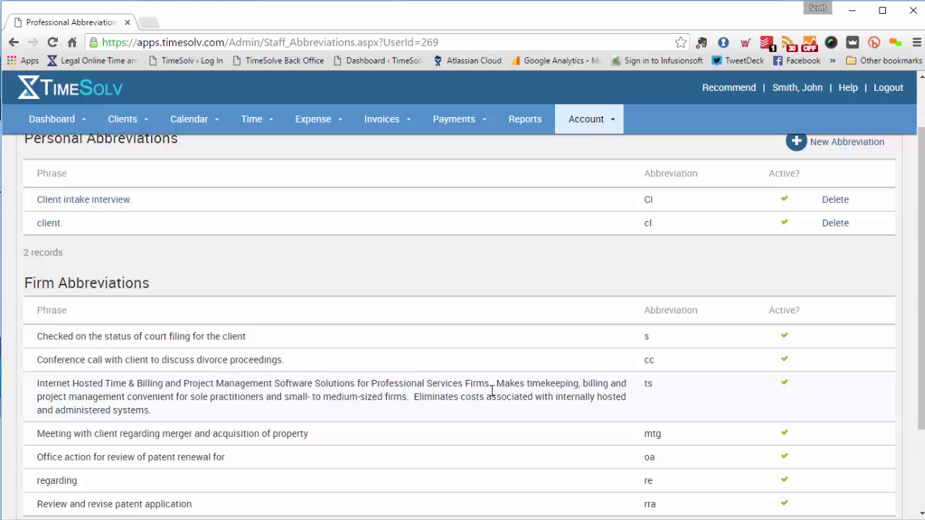
pyautogui.scroll(2, 491, 391)
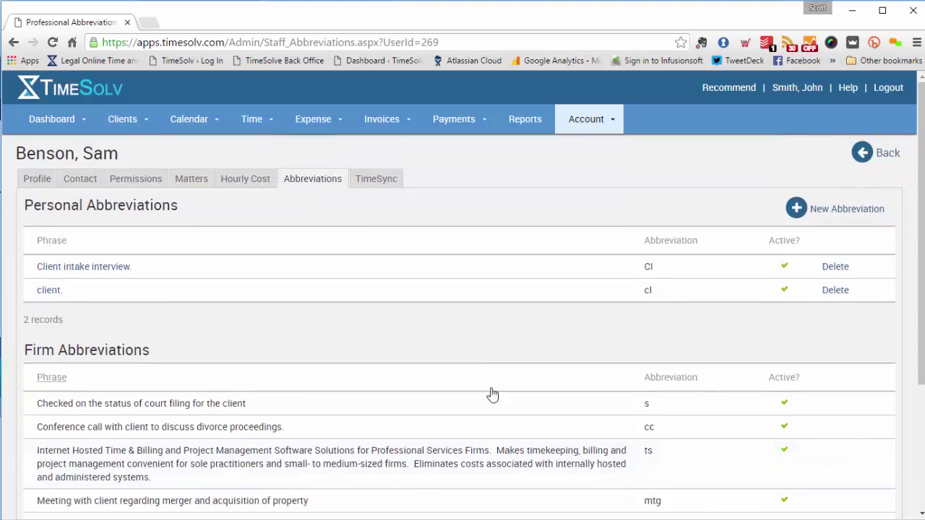
pyautogui.scroll(-2, 539, 343)
pyautogui.scroll(2, 541, 331)
pyautogui.scroll(-2, 400, 408)
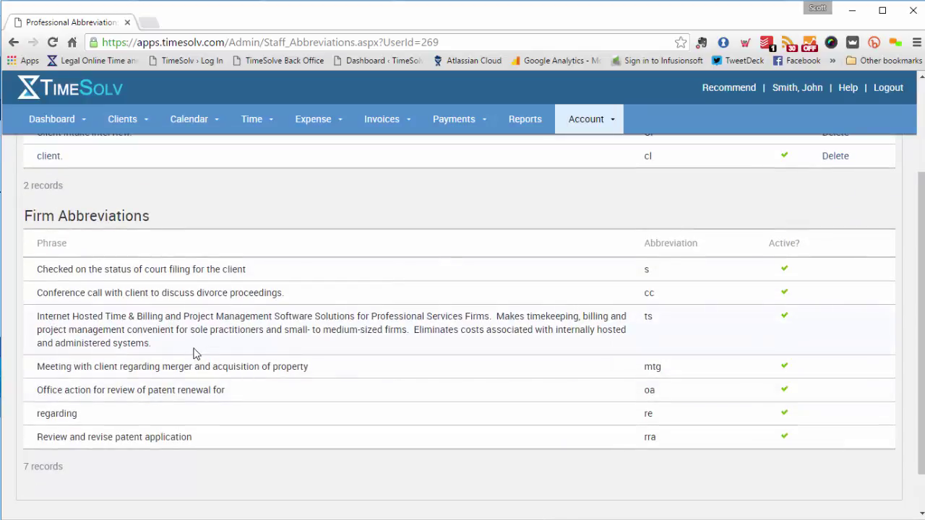
pyautogui.scroll(2, 309, 373)
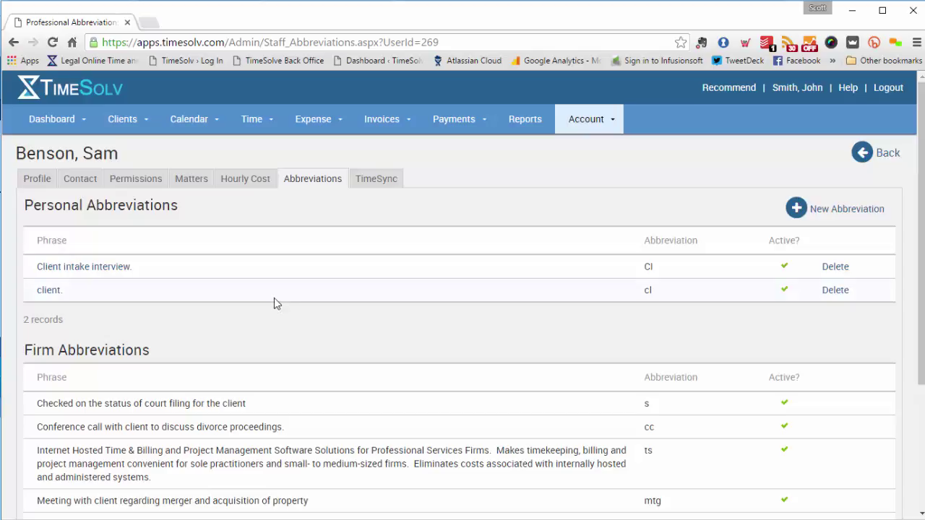
pyautogui.scroll(-1, 269, 302)
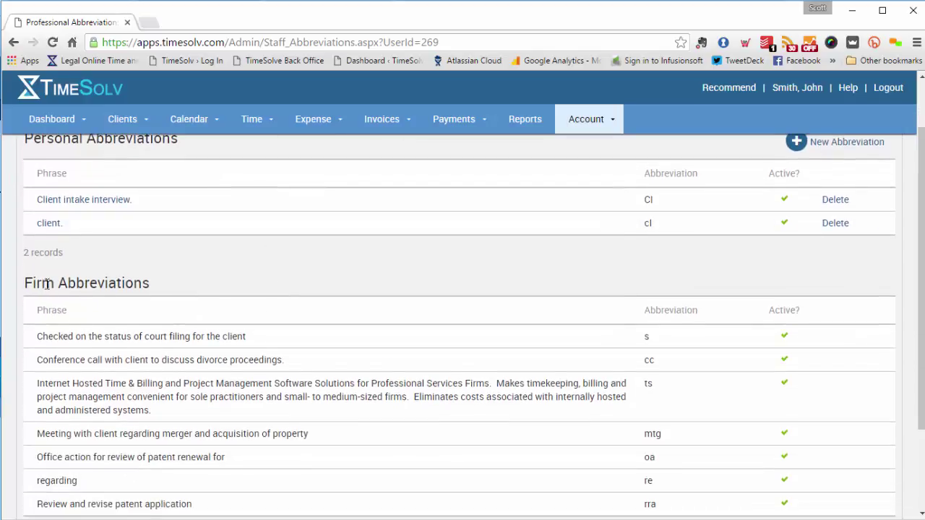
pyautogui.scroll(1, 383, 281)
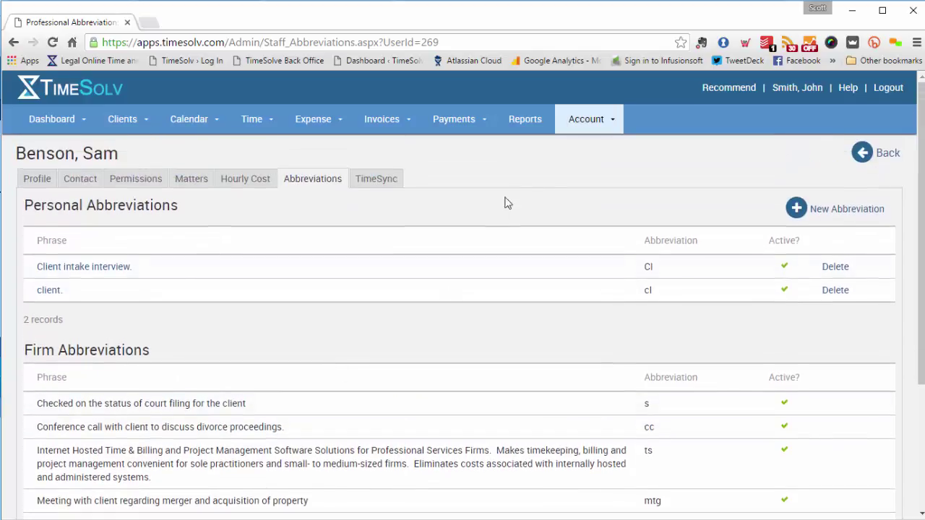
pyautogui.click(592, 119)
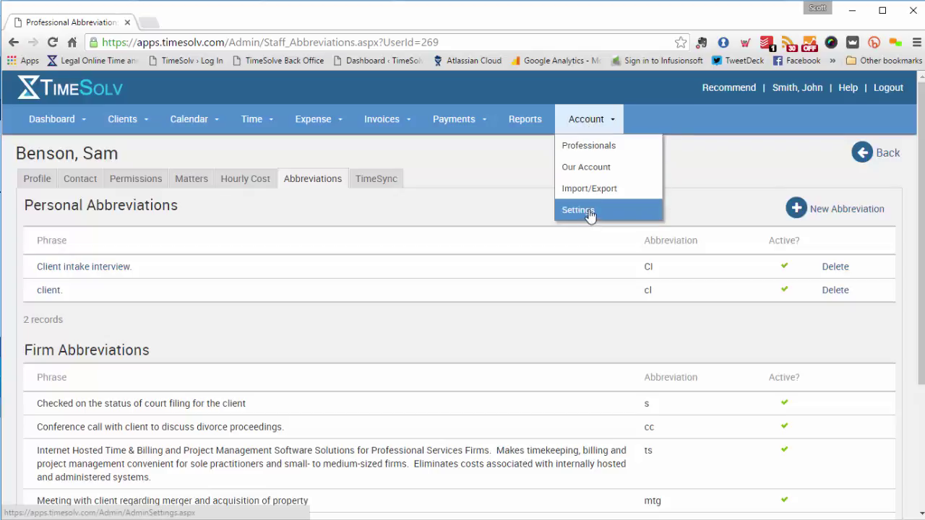
pyautogui.click(450, 324)
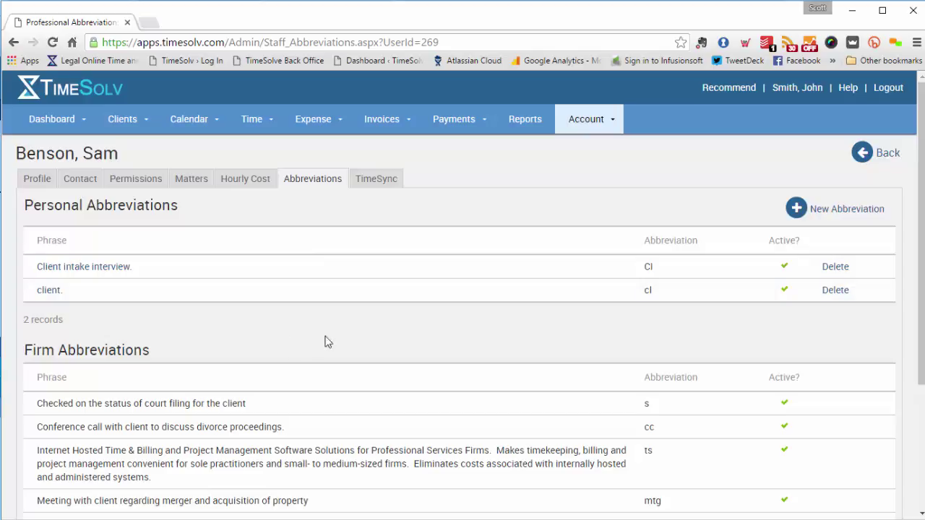
# Open a new personal abbreviation form, review its Phrase and Abbreviation fields, and cancel it without saving.
pyautogui.click(834, 212)
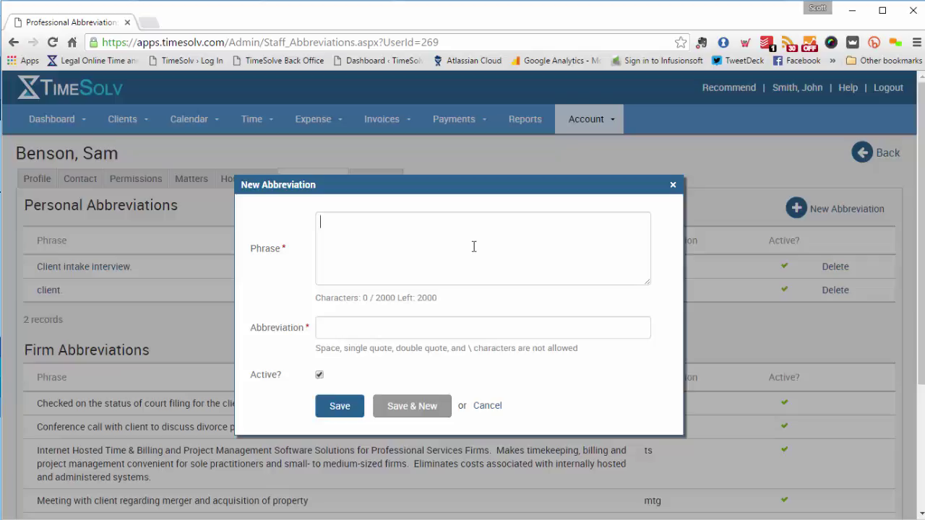
pyautogui.click(345, 330)
pyautogui.click(488, 405)
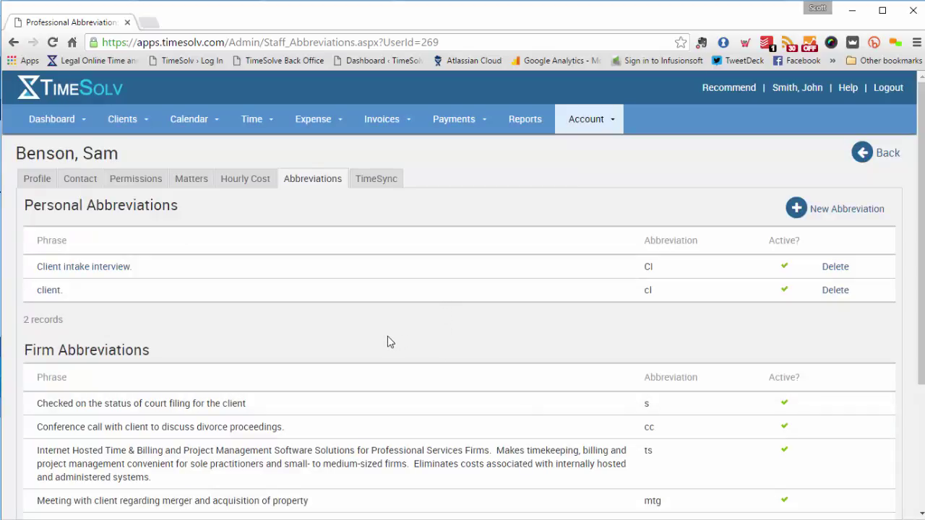
# View the professional's TimeSync page, run the blocked Flash plugin to load the installer, and return to the professionals list.
pyautogui.click(377, 180)
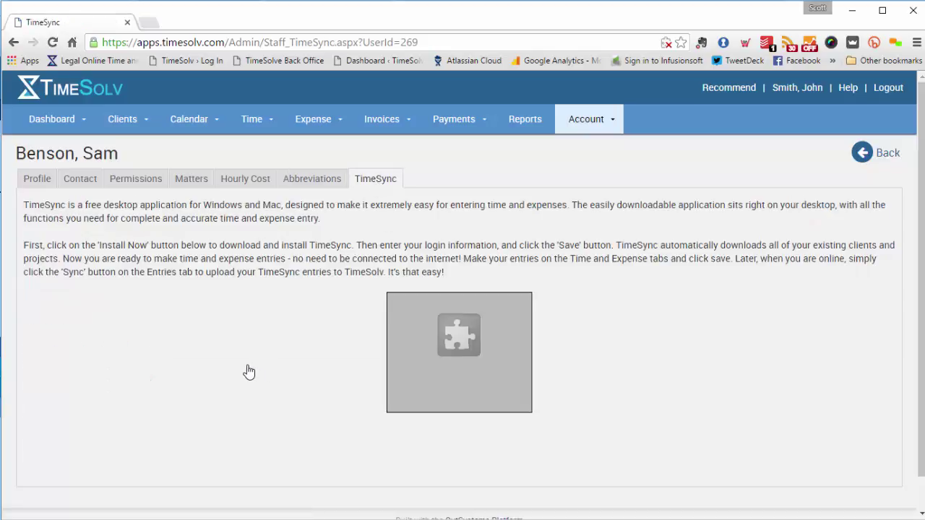
pyautogui.rightClick(458, 349)
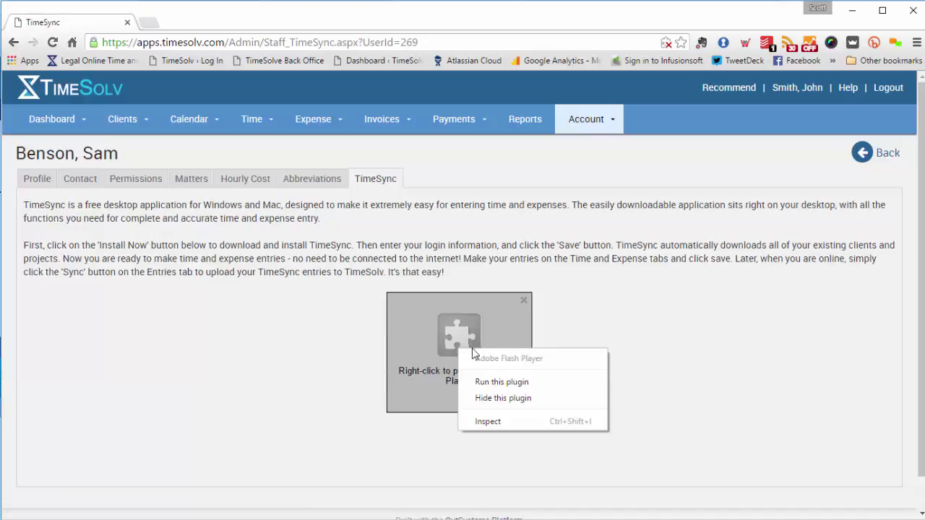
pyautogui.click(505, 382)
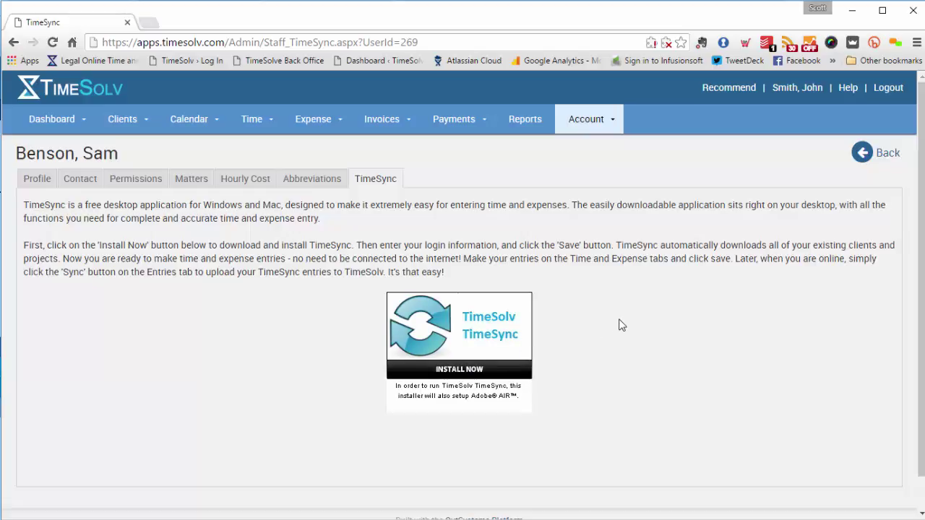
pyautogui.click(887, 154)
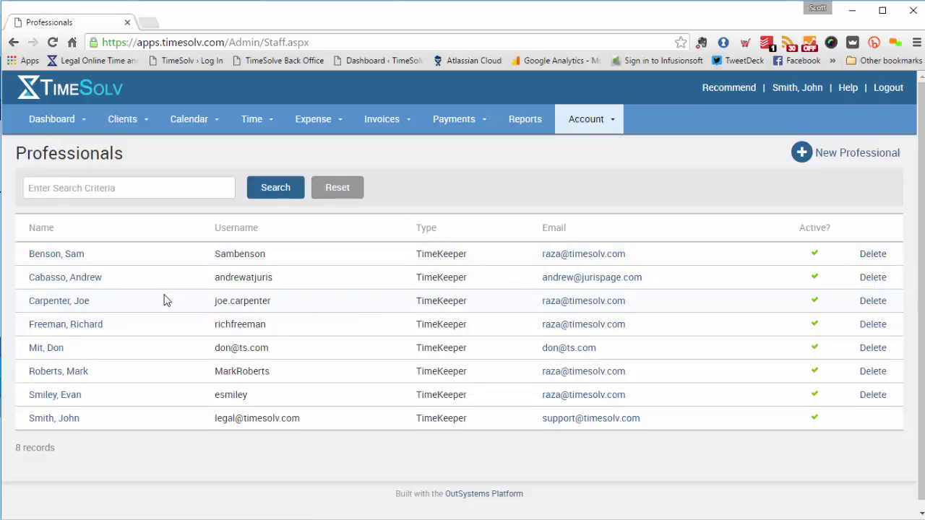
# Review the Status choices in the fifth listed professional's profile and return to the professionals list without changing anything.
pyautogui.click(54, 353)
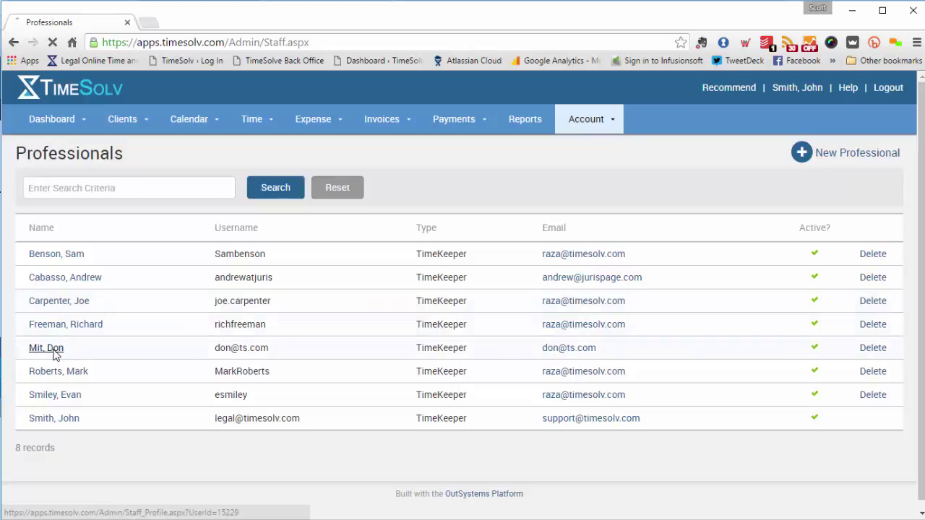
pyautogui.scroll(-1, 293, 362)
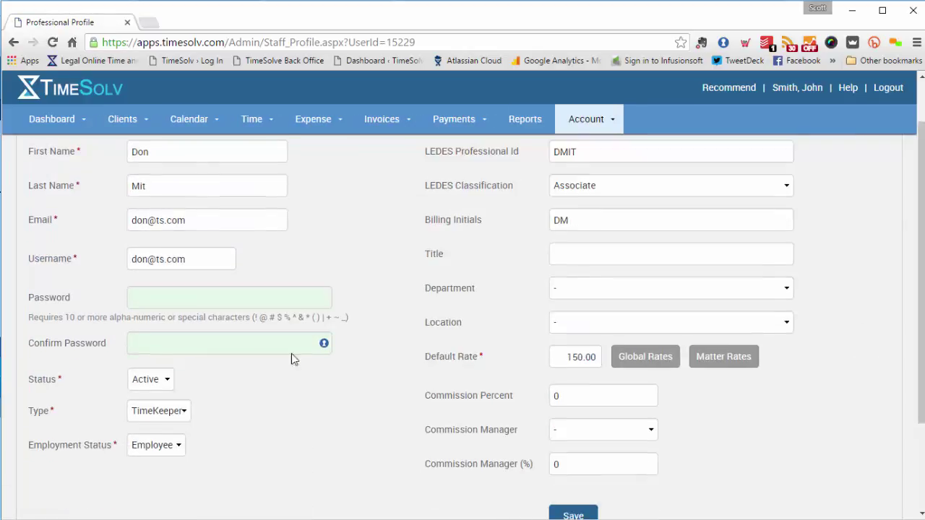
pyautogui.click(161, 375)
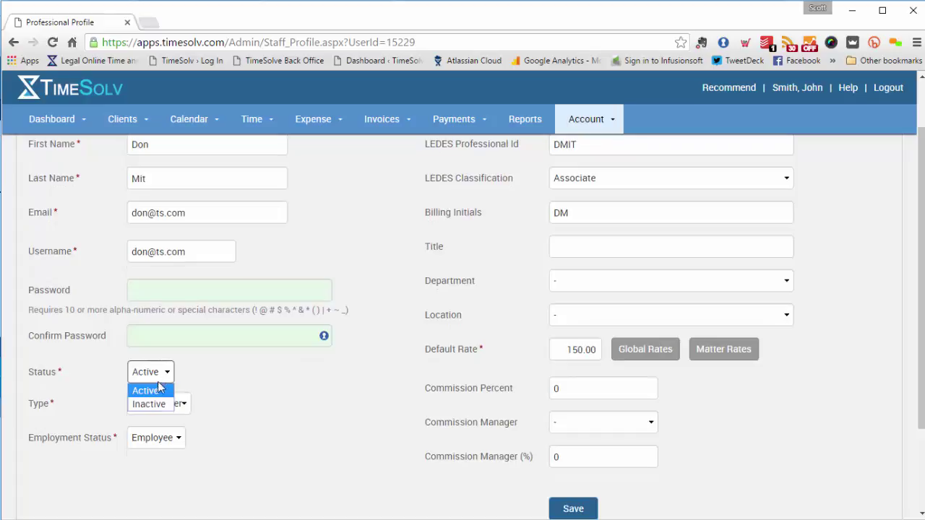
pyautogui.click(243, 393)
pyautogui.scroll(1, 245, 395)
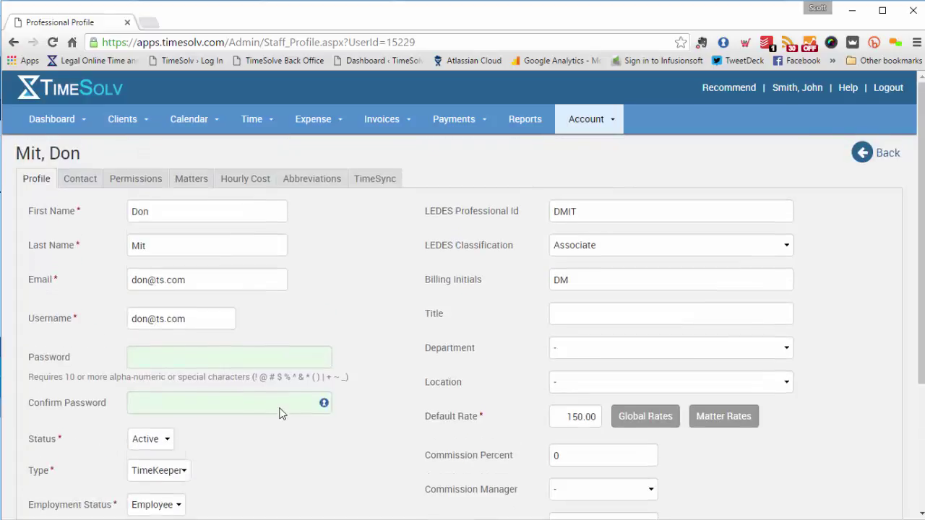
pyautogui.click(886, 154)
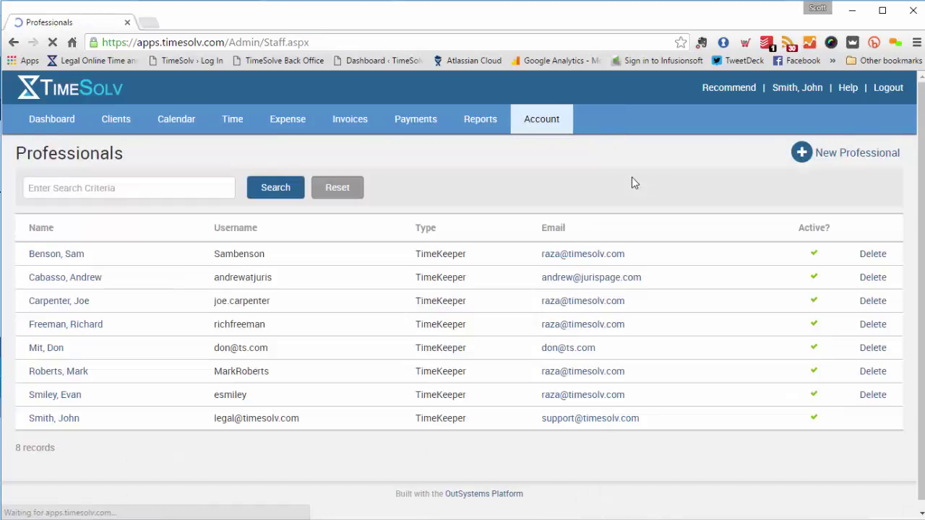